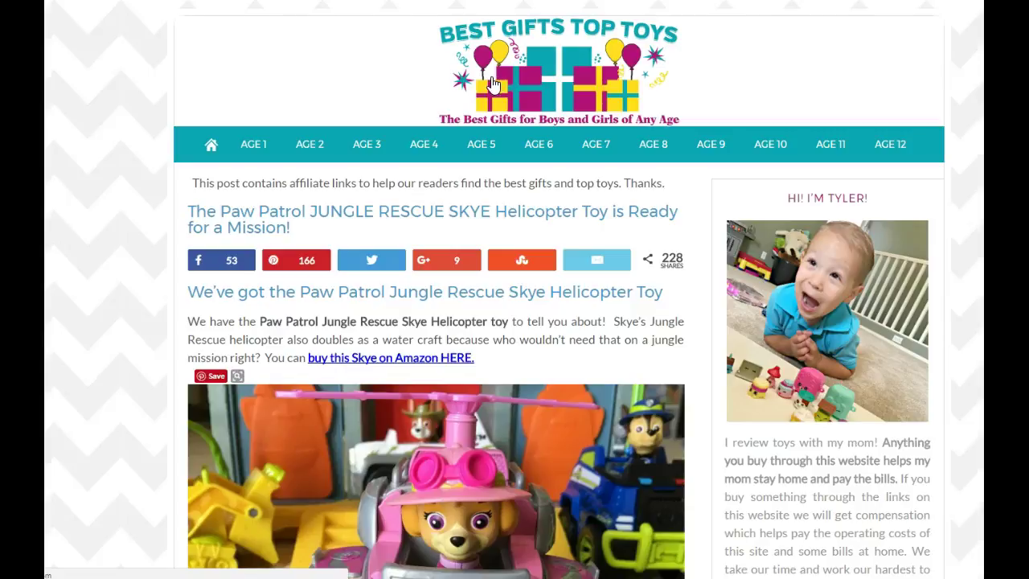
Scroll the Skye helicopter post down to the 'All the Paw Patrol Figures are the Same Size' heading.
click(430, 151)
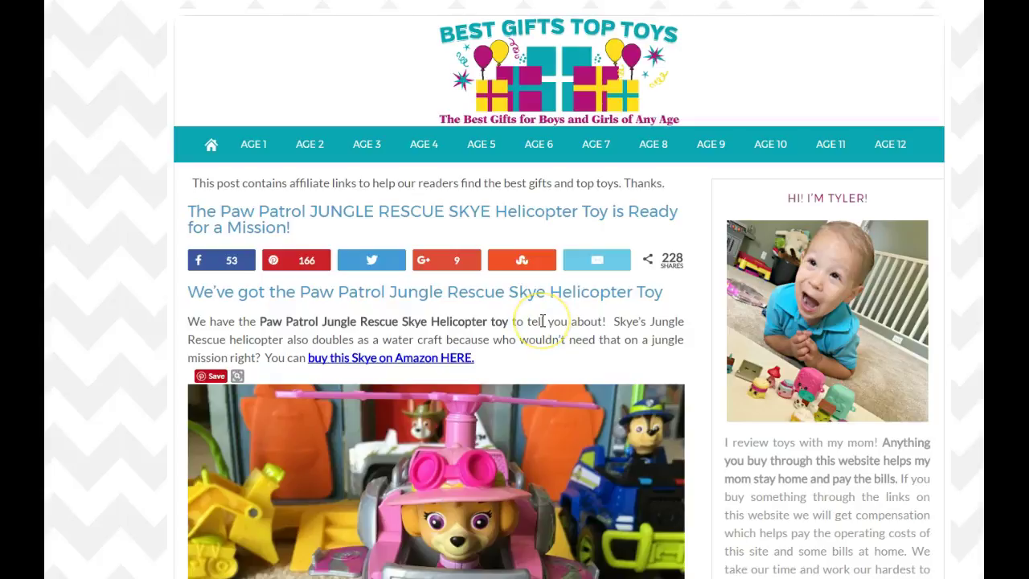
scroll(542, 319, down, 2)
scroll(542, 320, down, 3)
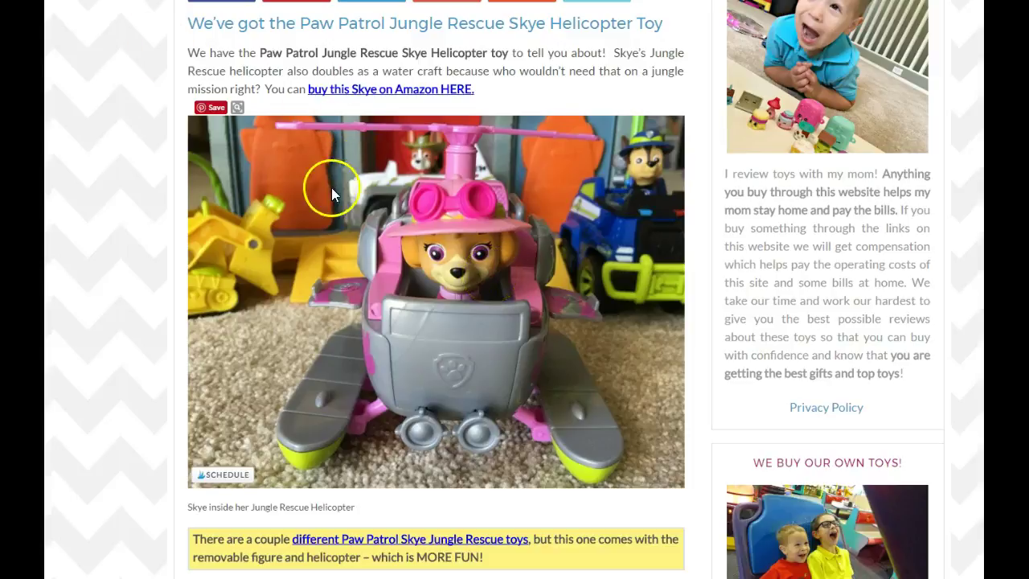
scroll(333, 222, down, 1)
scroll(333, 221, down, 1)
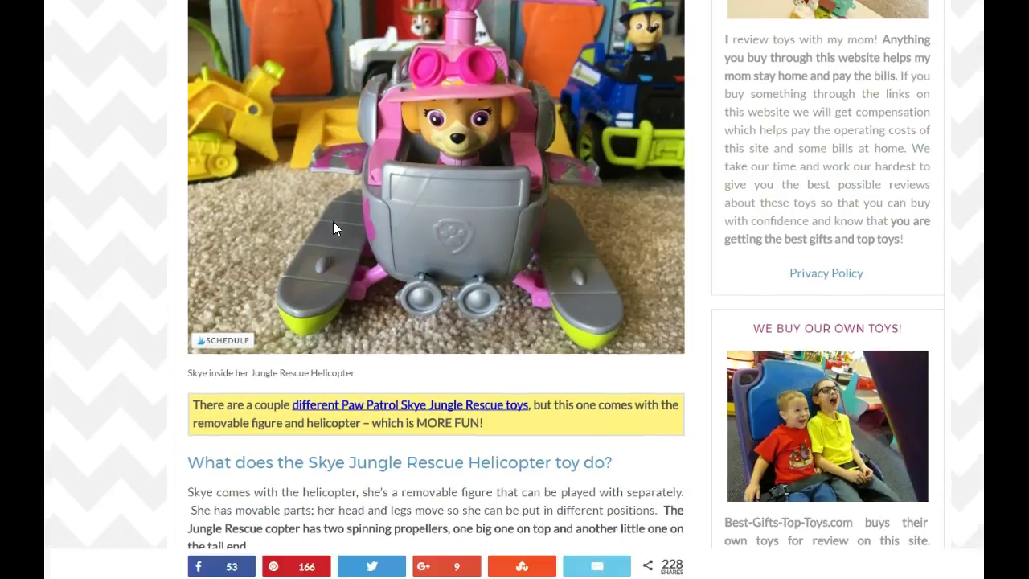
scroll(333, 221, down, 4)
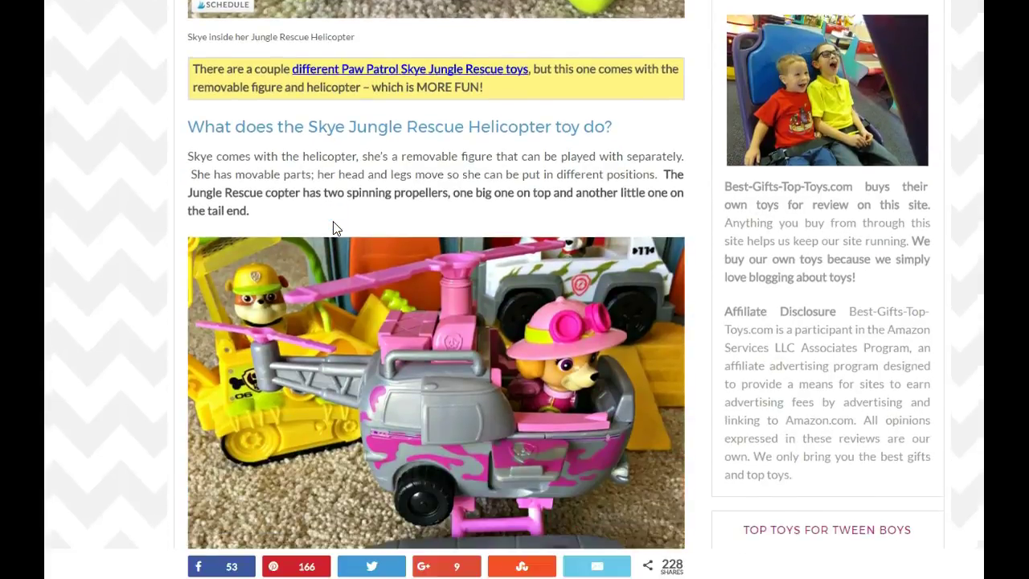
scroll(333, 222, down, 5)
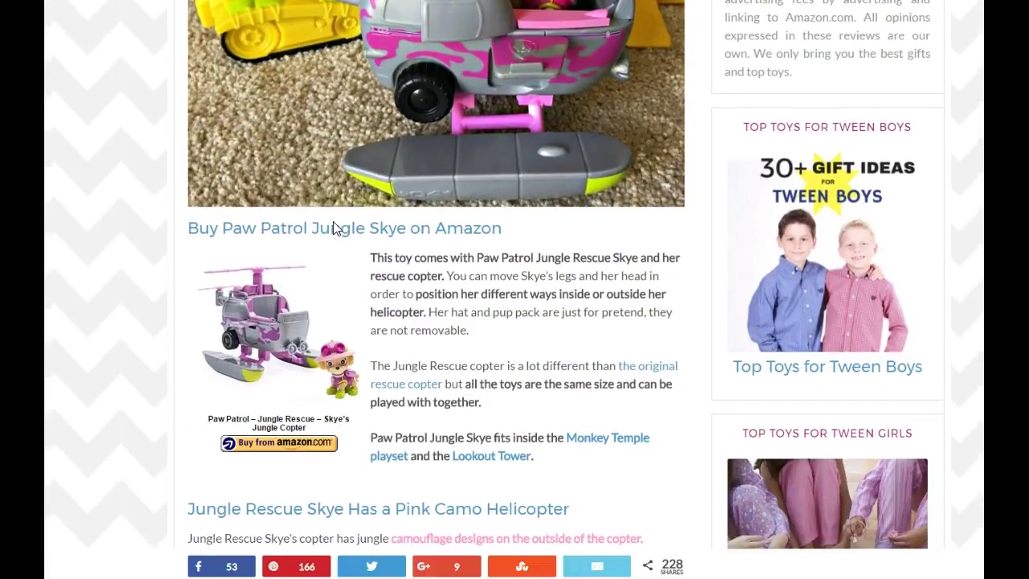
scroll(336, 228, down, 2)
click(481, 225)
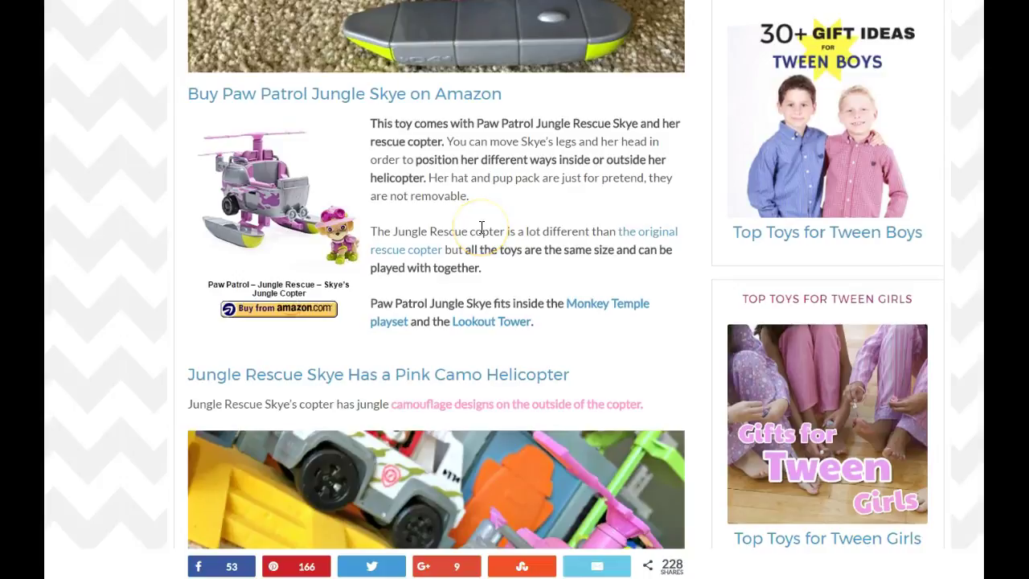
scroll(476, 232, down, 7)
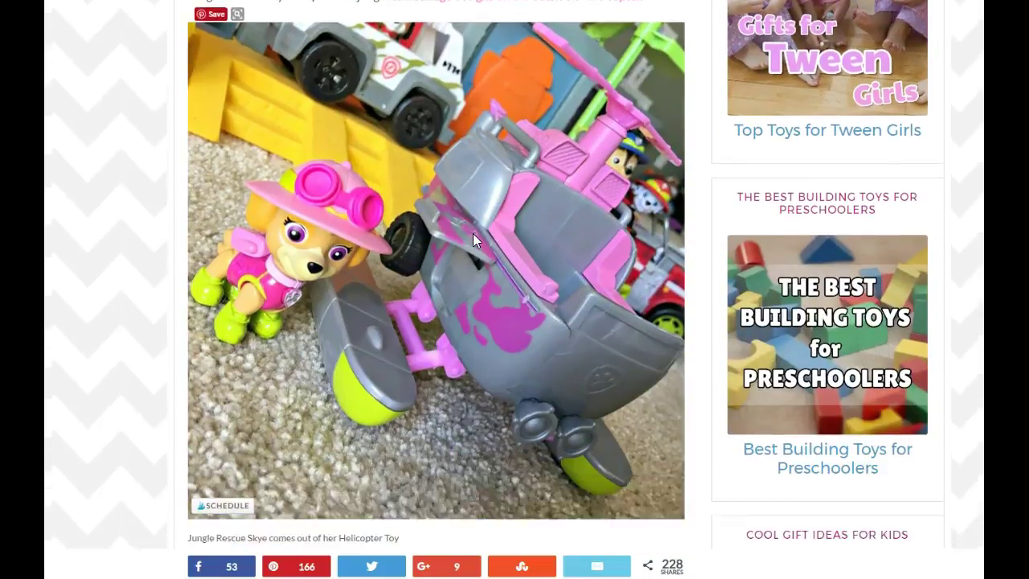
scroll(473, 233, down, 2)
click(497, 320)
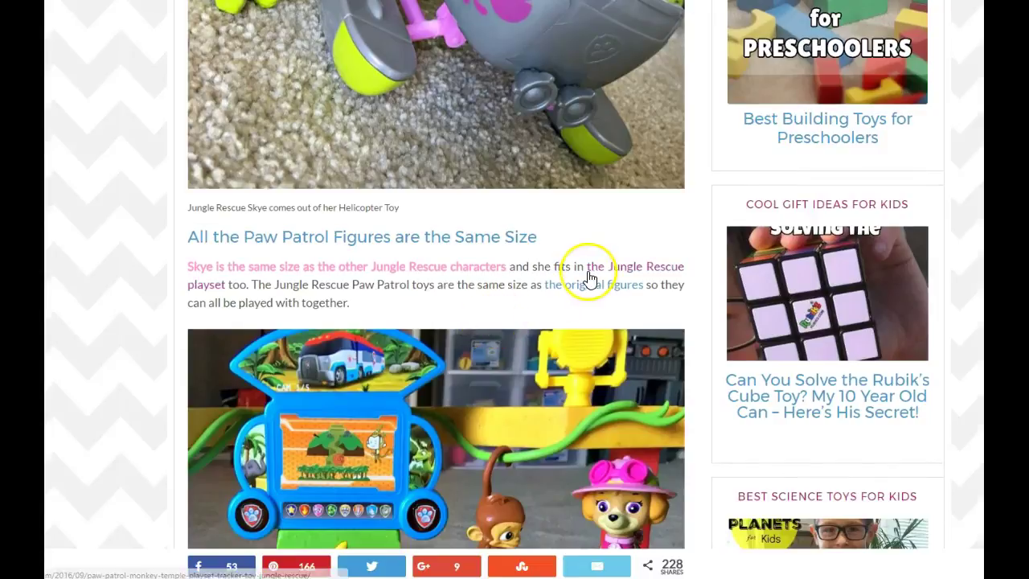
scroll(590, 277, up, 3)
scroll(591, 277, up, 4)
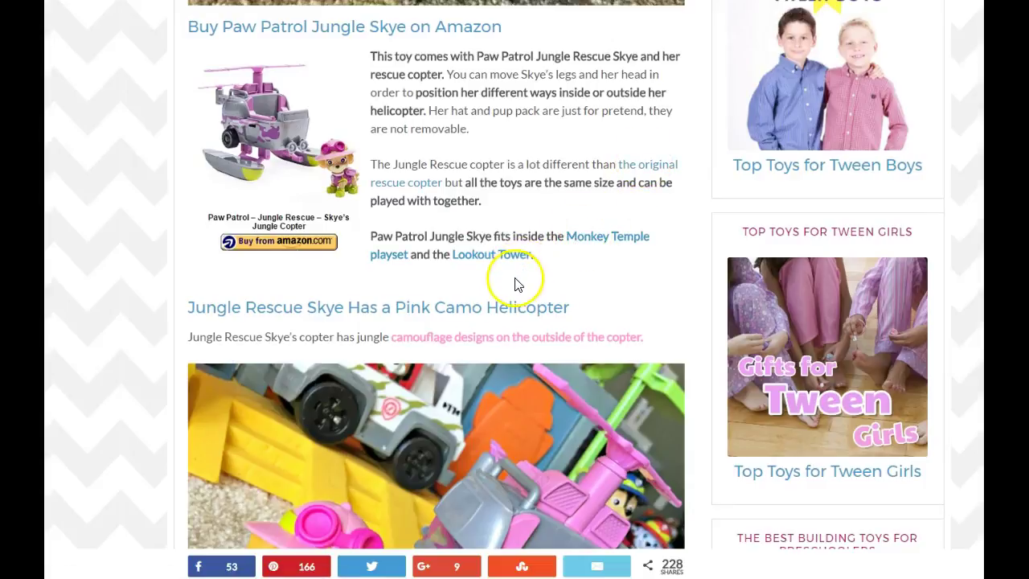
scroll(518, 285, down, 10)
scroll(515, 289, down, 2)
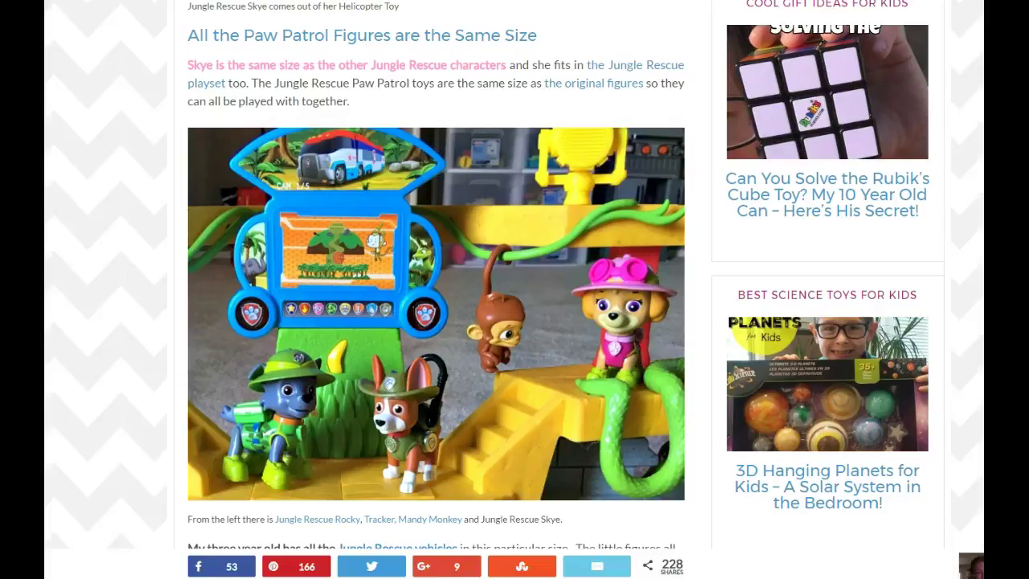
Scroll past the playset photo to the 'Jungle Rescue vehicles' link and bring up its link options.
click(555, 97)
mouse_move(559, 135)
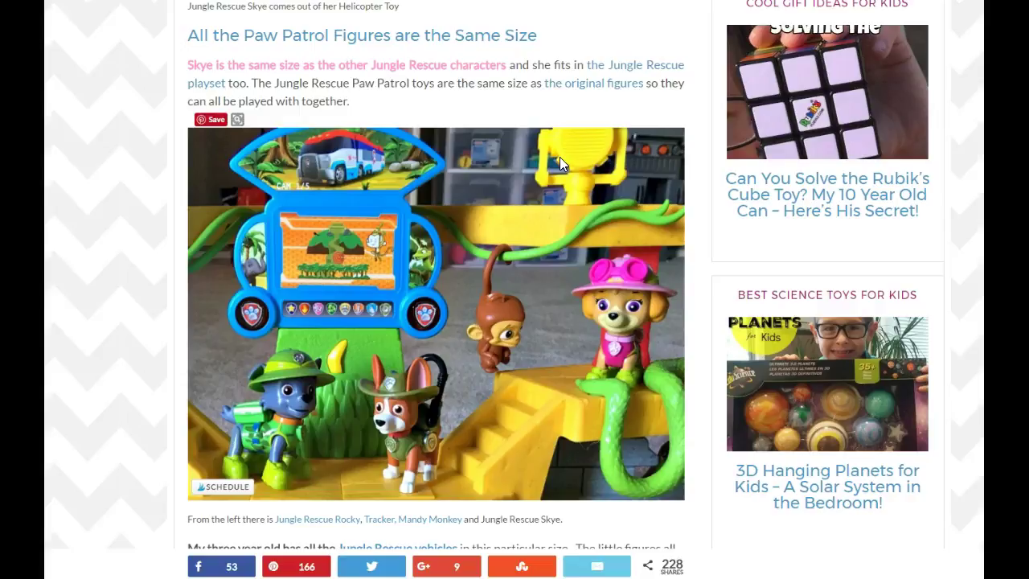
scroll(339, 242, down, 3)
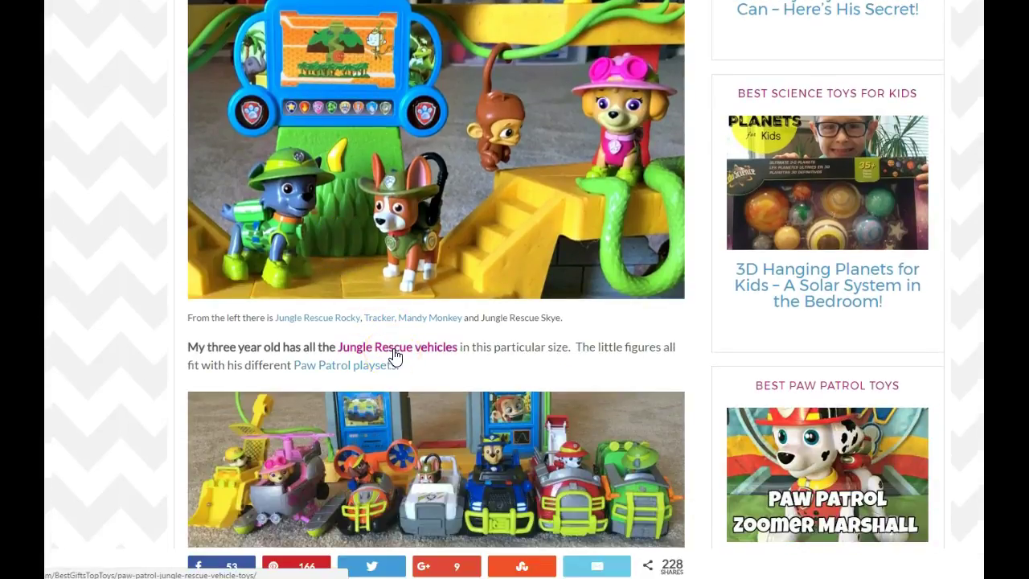
right_click(394, 354)
Open 'Jungle Rescue vehicles' in a new tab and browse its list of Jungle Rescue toy posts.
click(404, 361)
click(439, 301)
key(ctrl+Tab)
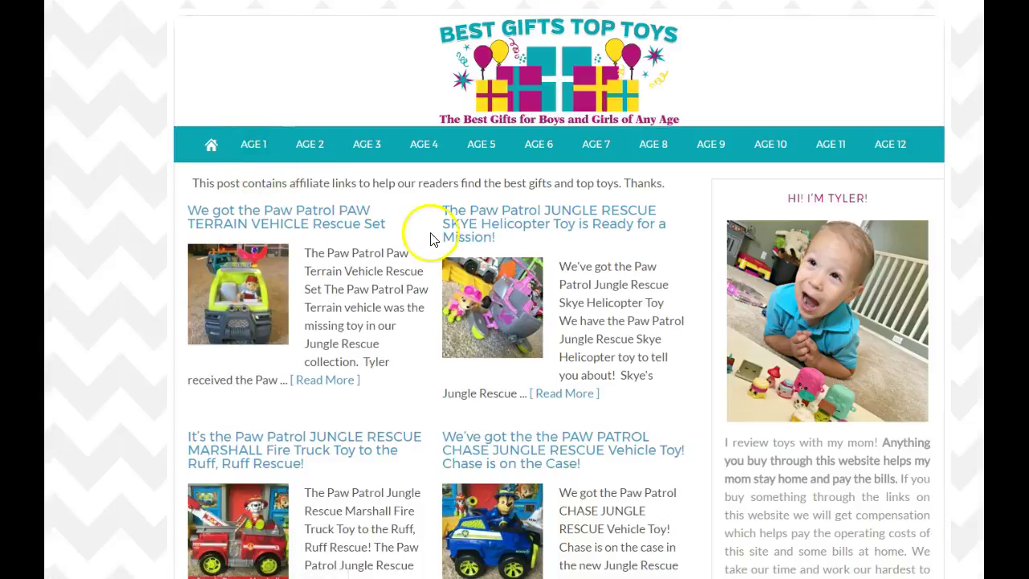
scroll(506, 322, down, 3)
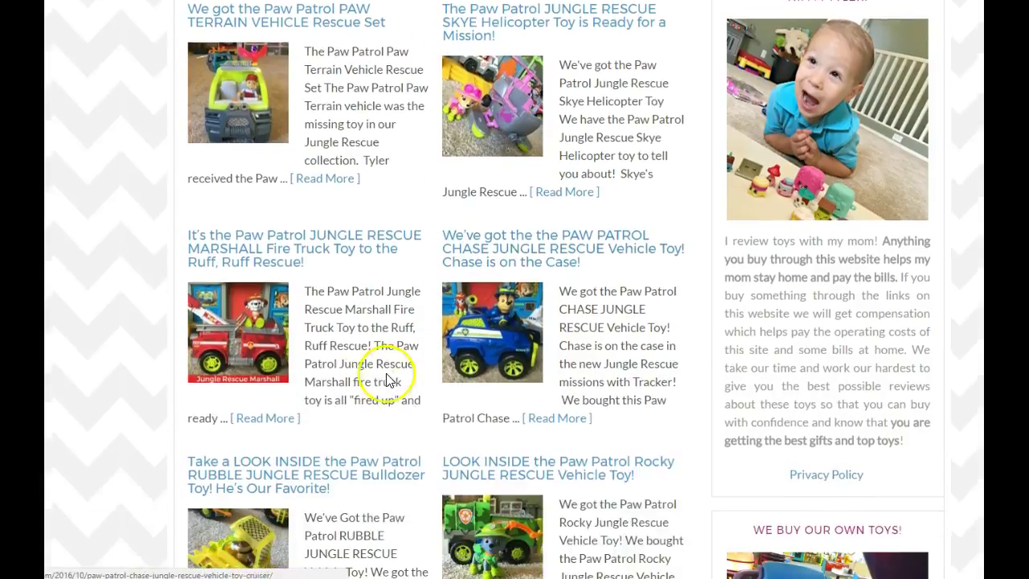
scroll(530, 434, down, 2)
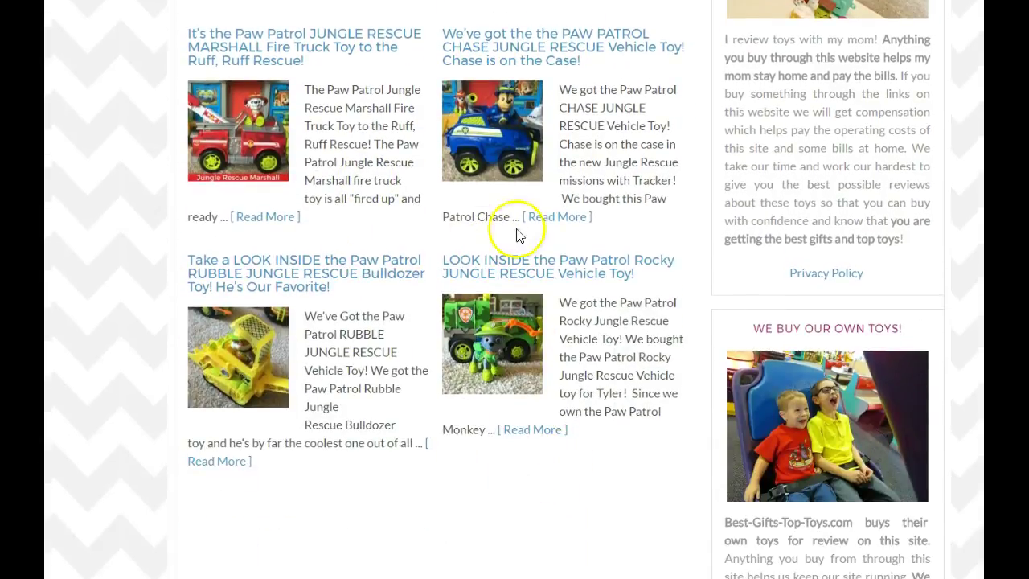
scroll(522, 233, up, 2)
scroll(528, 235, up, 3)
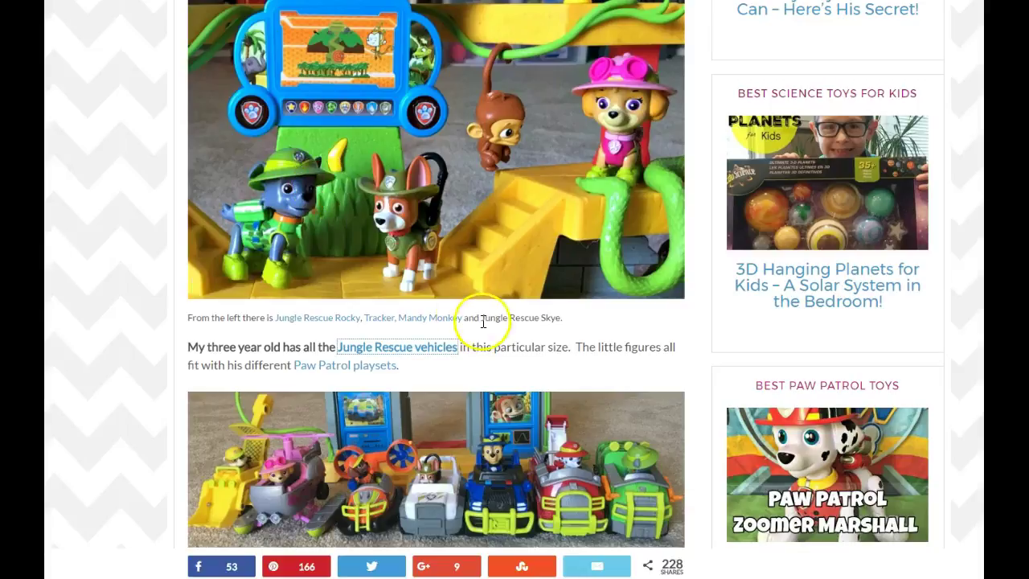
Scroll the Skye helicopter post back up to the 'the original figures' link.
scroll(482, 322, up, 4)
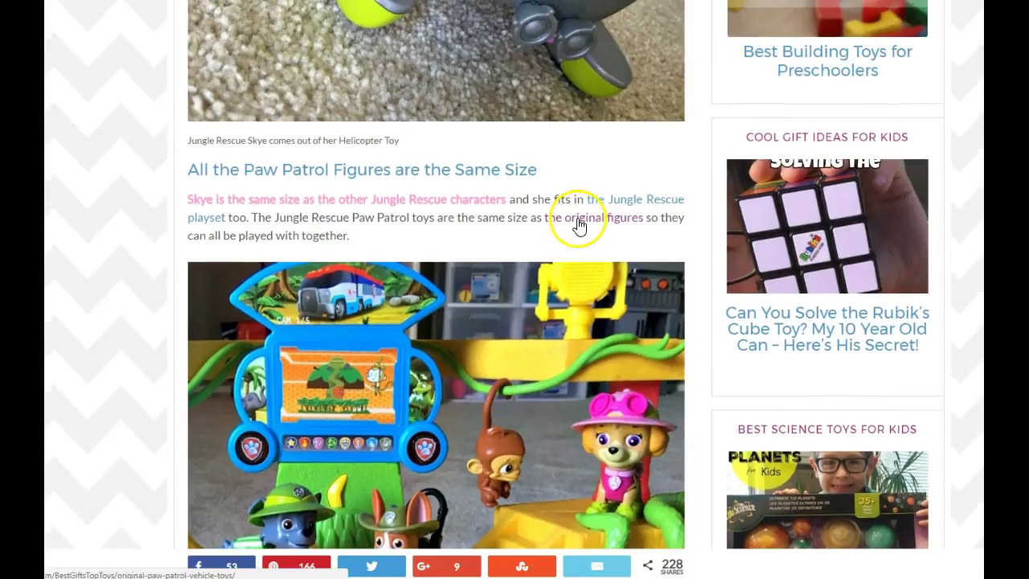
scroll(482, 356, down, 1)
scroll(426, 276, up, 3)
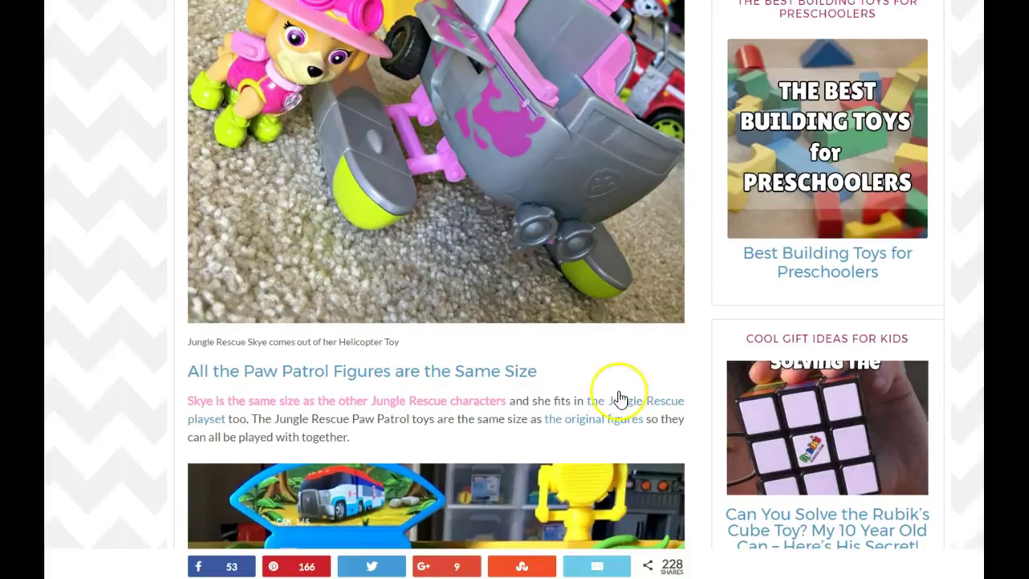
scroll(611, 385, up, 1)
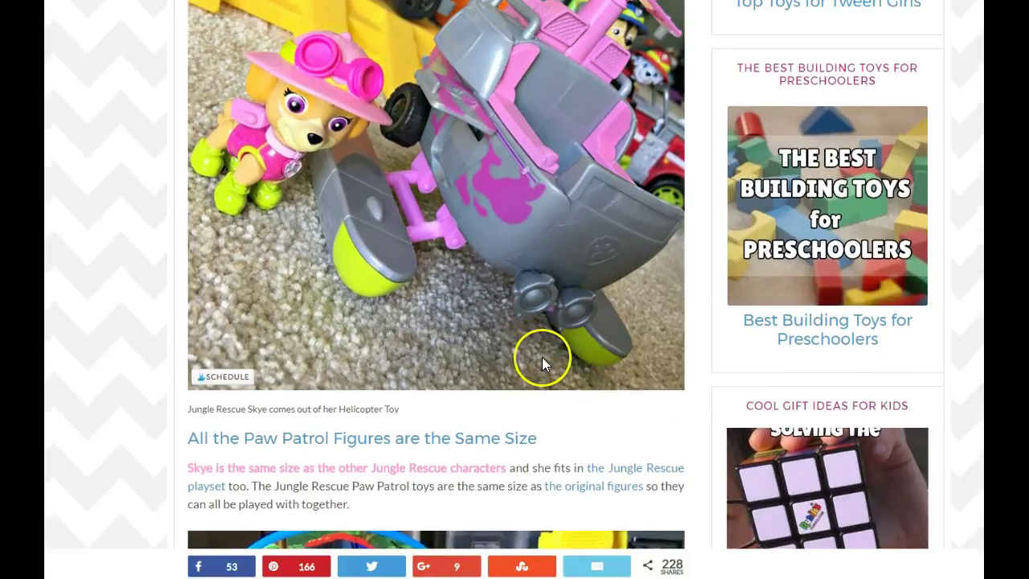
scroll(545, 361, down, 1)
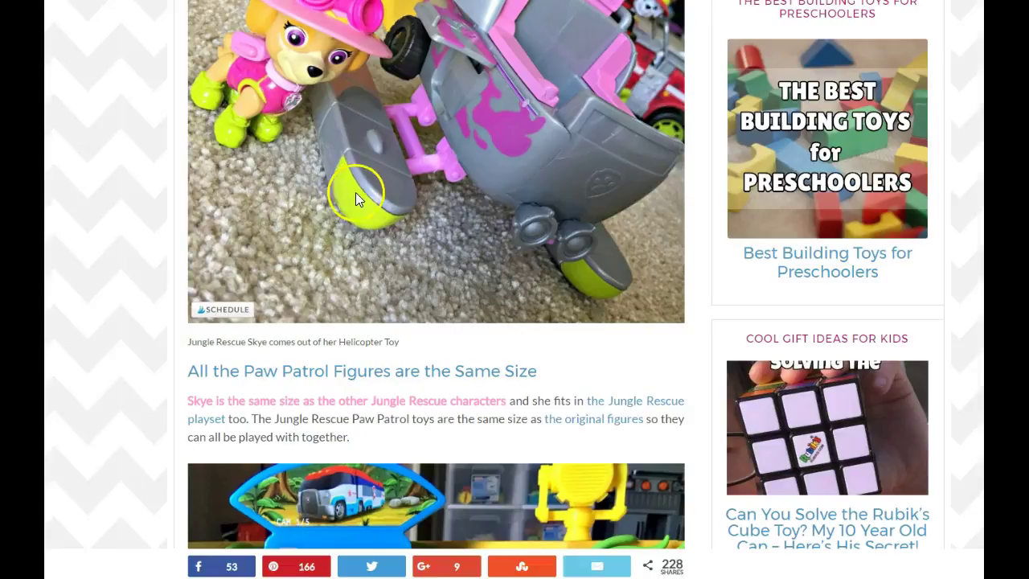
Open 'the original figures' in a new tab and look over its Paw Patrol vehicle post list.
right_click(571, 430)
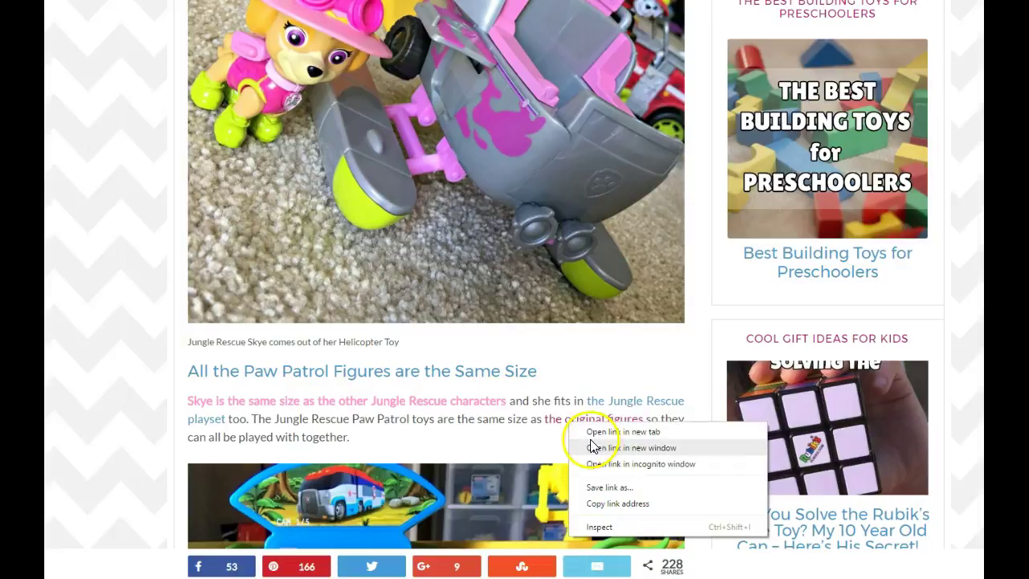
click(597, 428)
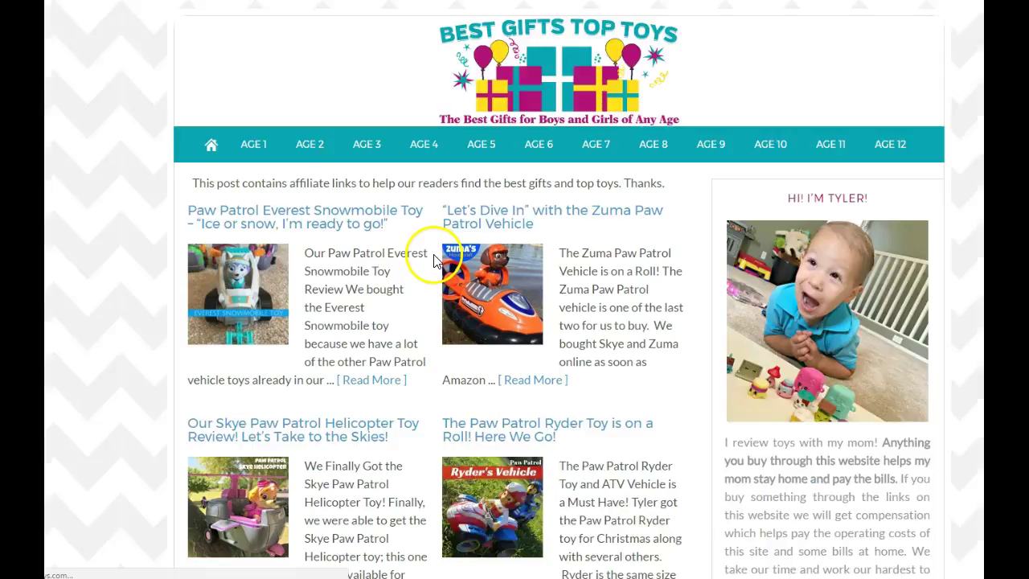
scroll(434, 262, down, 5)
scroll(435, 265, down, 3)
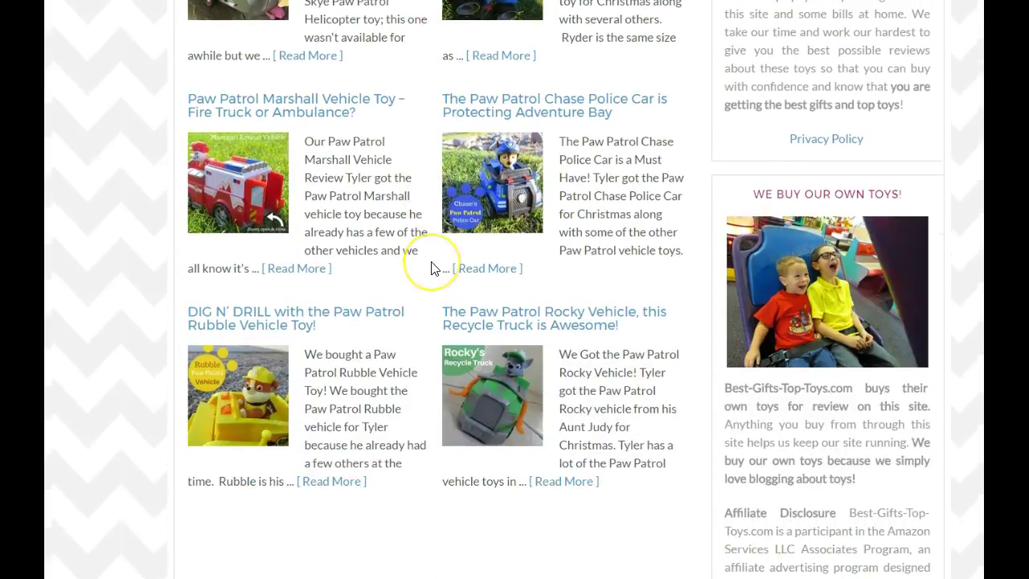
scroll(430, 267, up, 6)
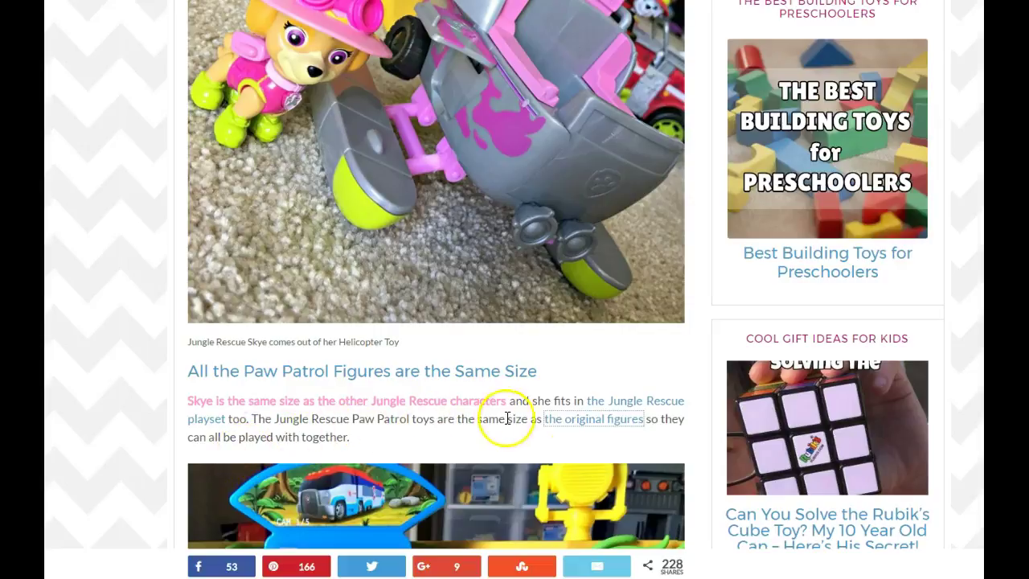
click(576, 429)
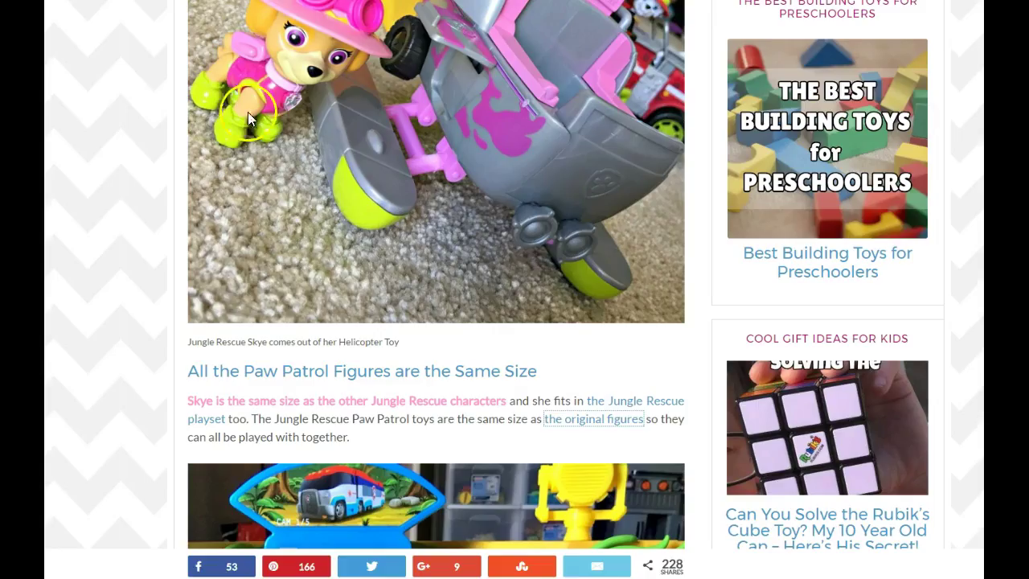
click(562, 434)
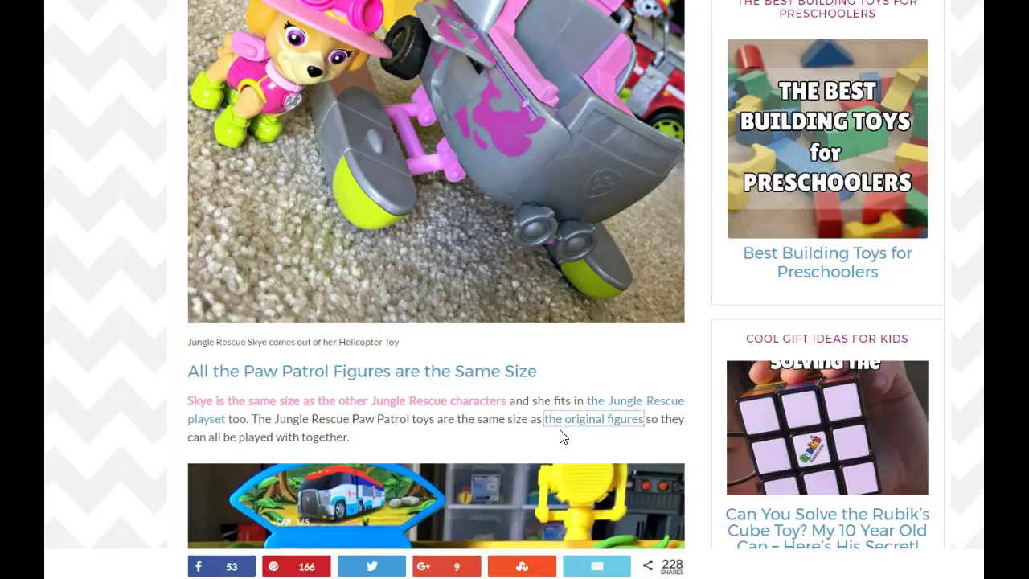
click(570, 439)
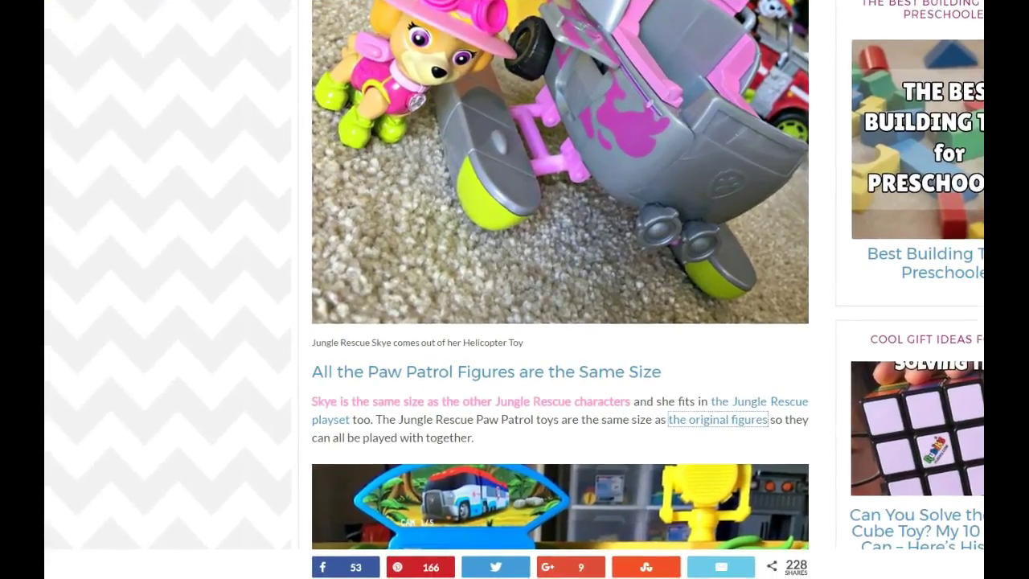
mouse_move(83, 16)
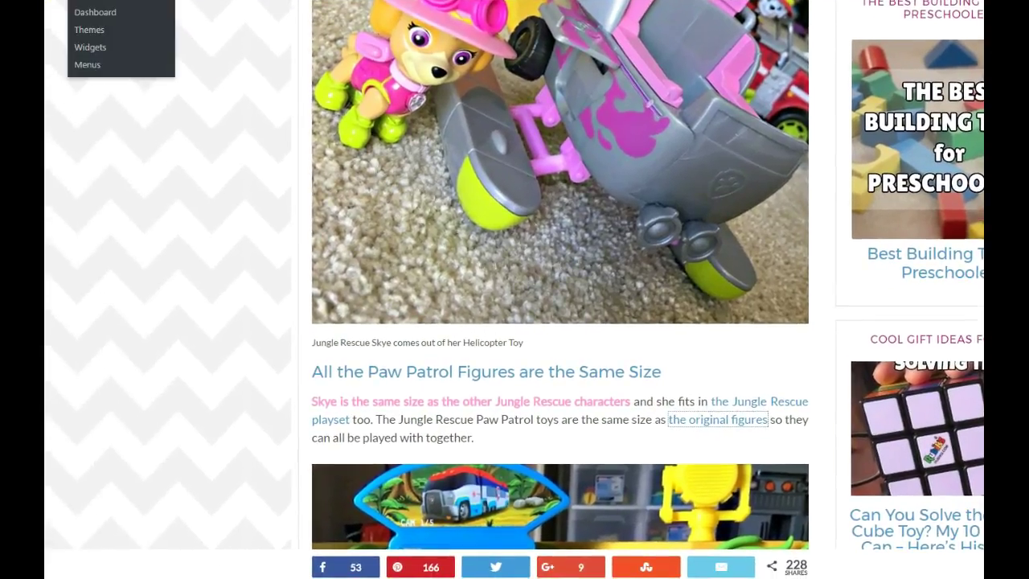
Go from the live site to the admin Dashboard and open the Posts > Tags list.
click(100, 12)
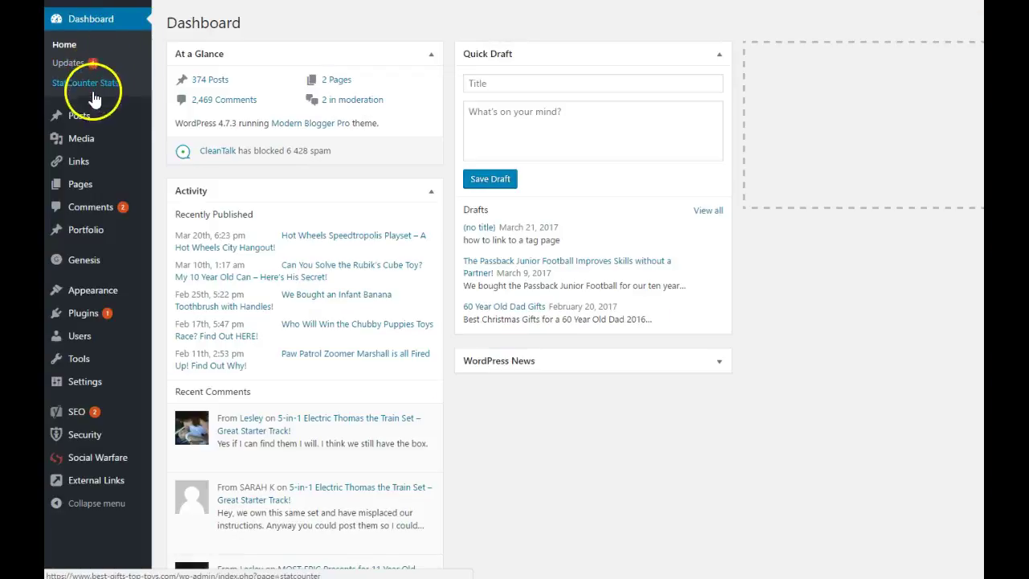
mouse_move(92, 127)
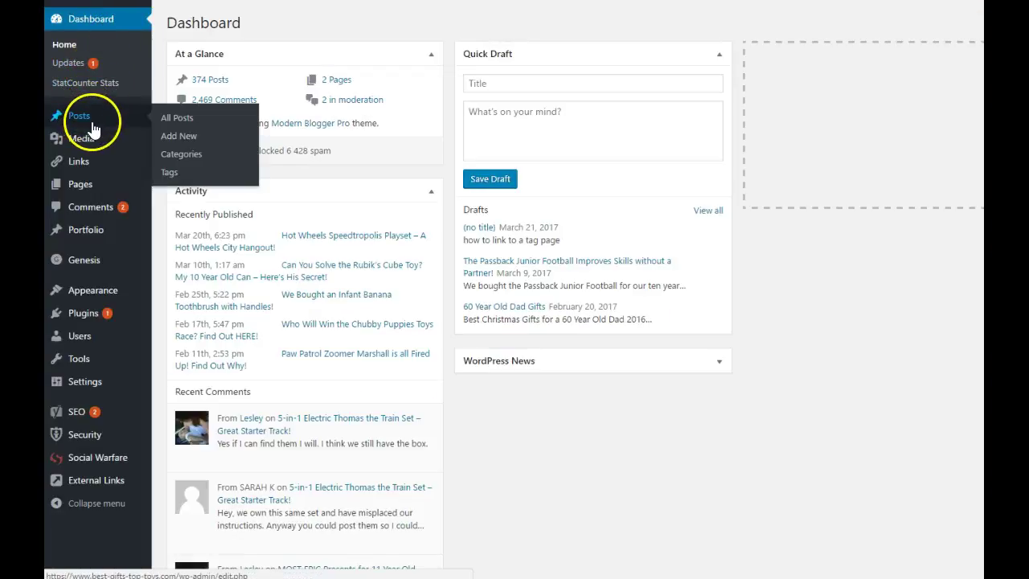
click(180, 178)
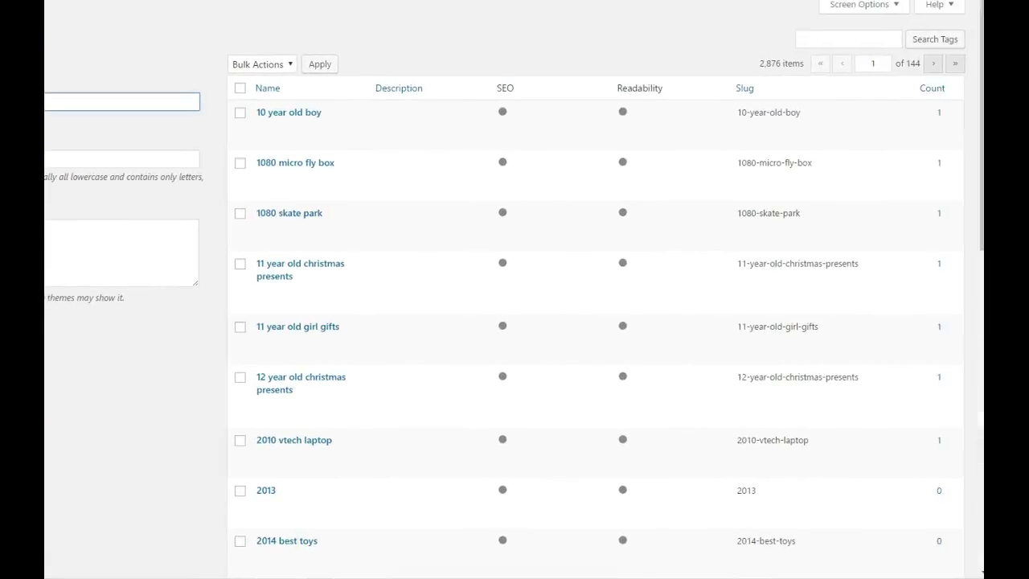
Search the tags for 'jung' to locate the paw patrol jungle rescue tag.
click(880, 45)
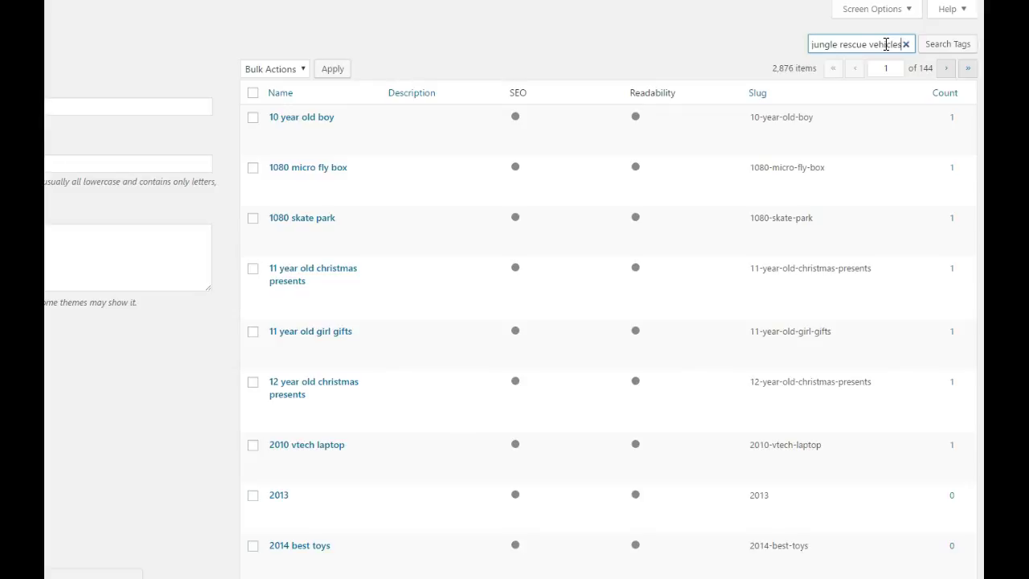
click(960, 51)
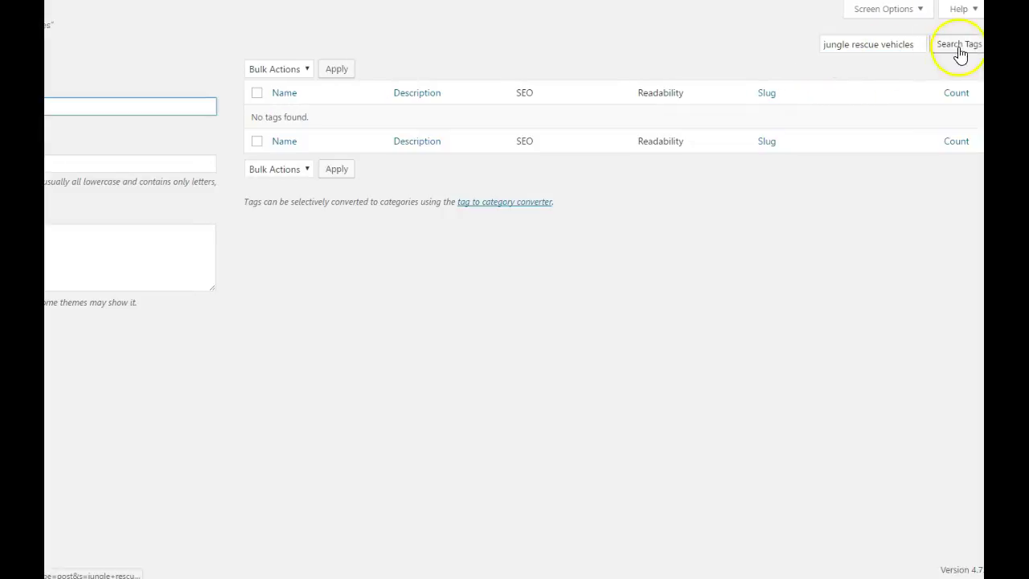
click(917, 45)
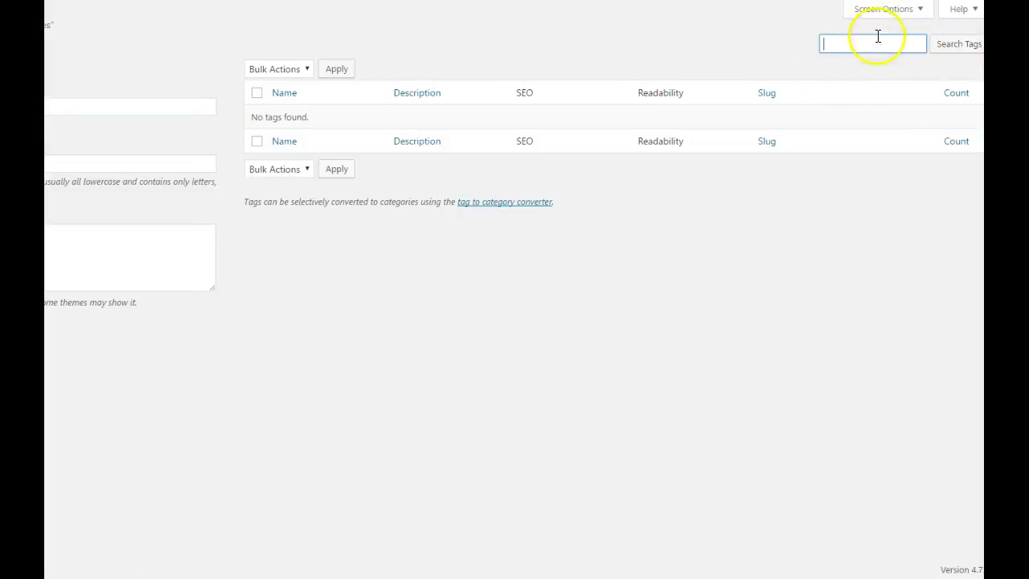
text(jungle rescue)
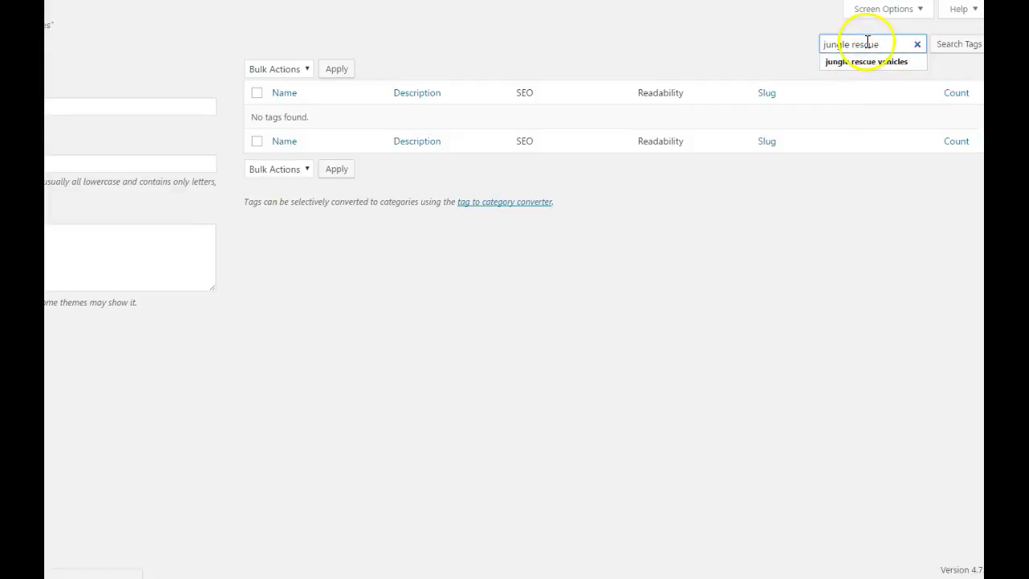
key(Return)
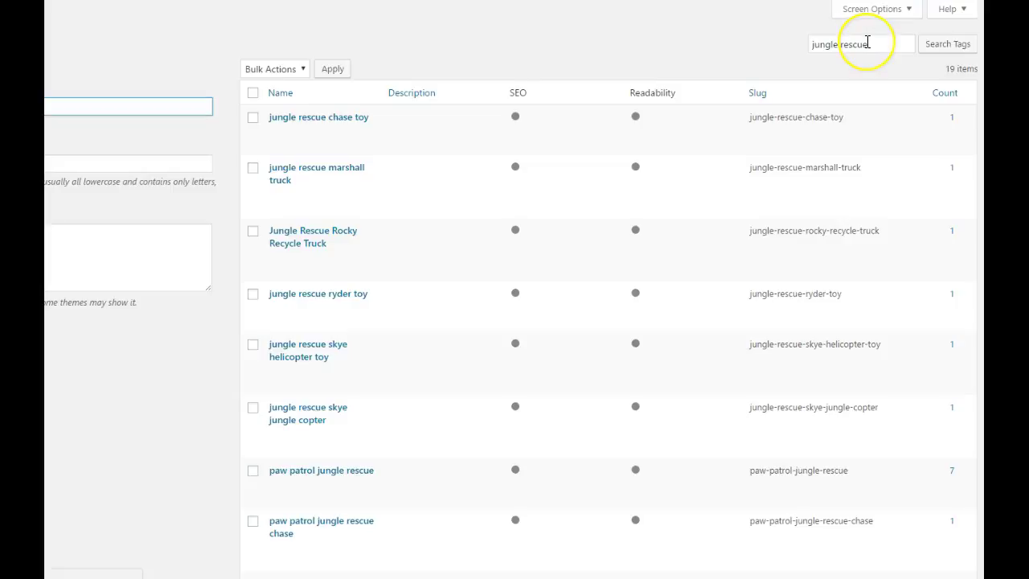
scroll(635, 241, down, 3)
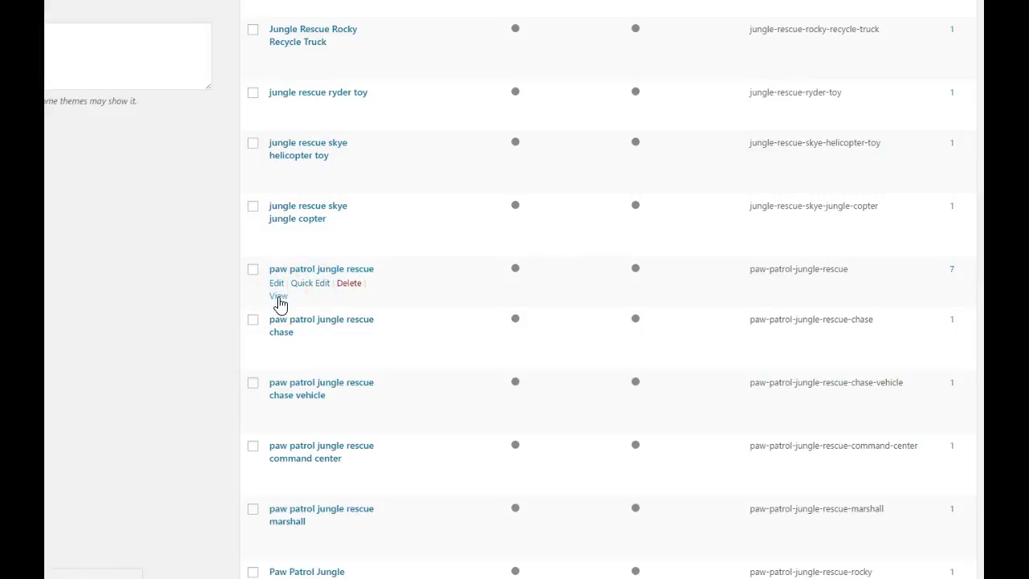
Copy the paw patrol jungle rescue tag's View link address and return to the draft post.
right_click(279, 299)
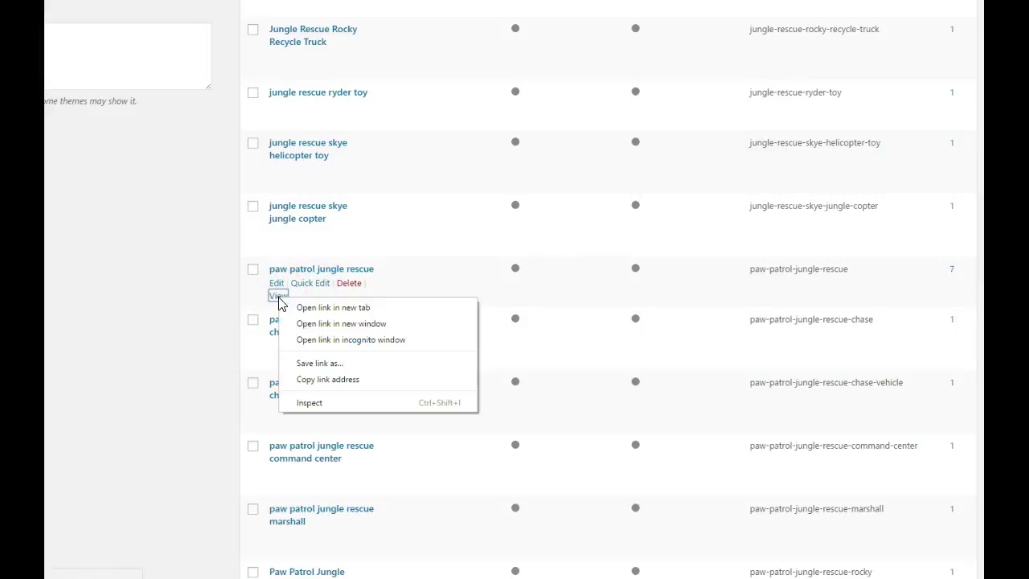
click(310, 379)
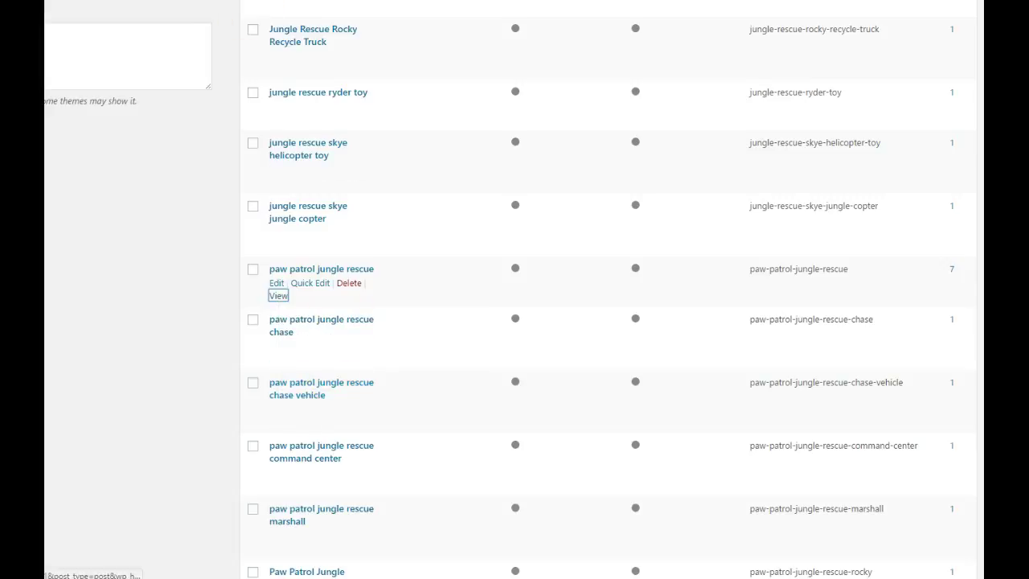
key(ctrl+Tab)
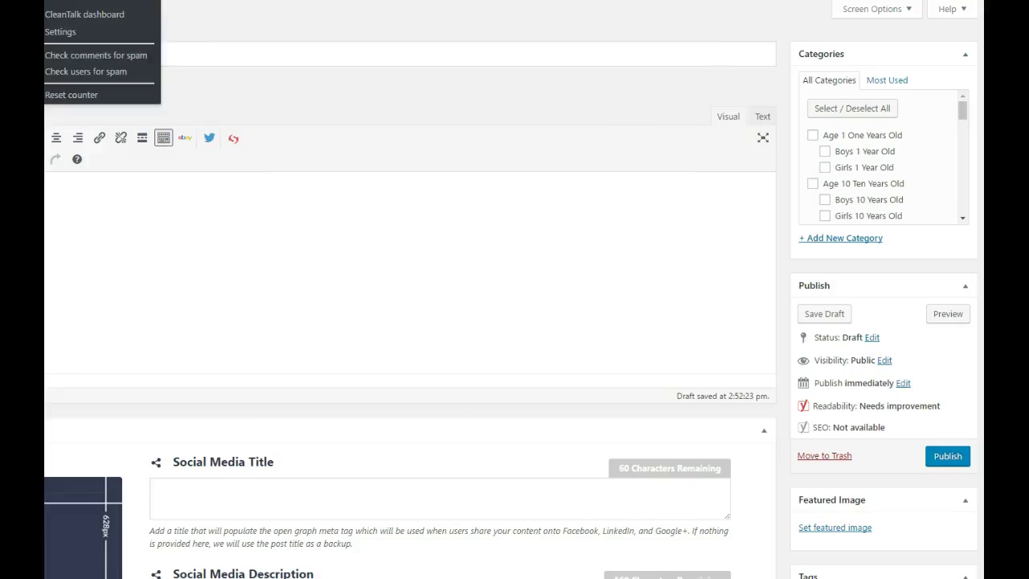
Link the line 'how to link to a tag page' to the copied paw-patrol-jungle-rescue tag URL.
mouse_move(211, 0)
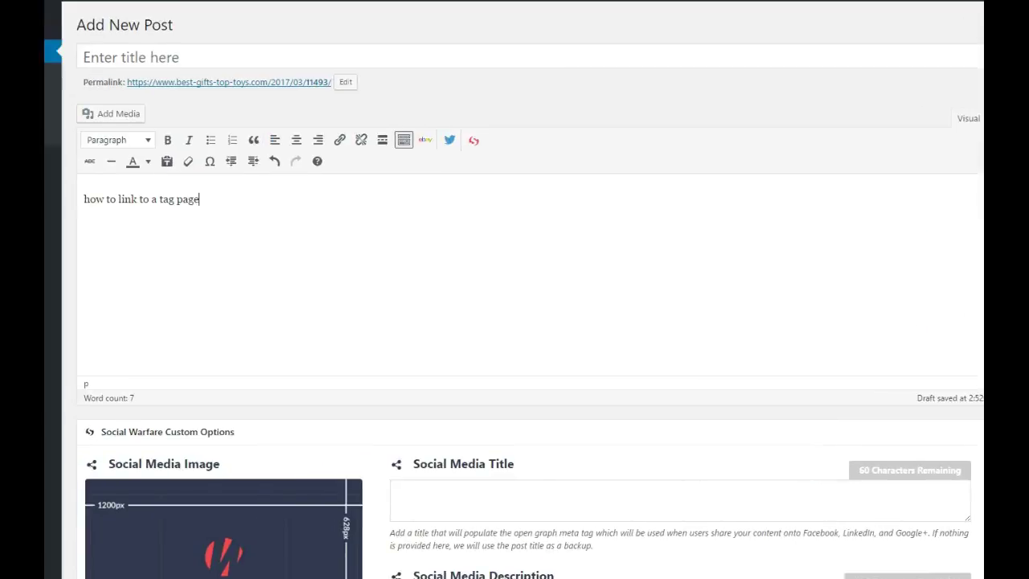
click(121, 200)
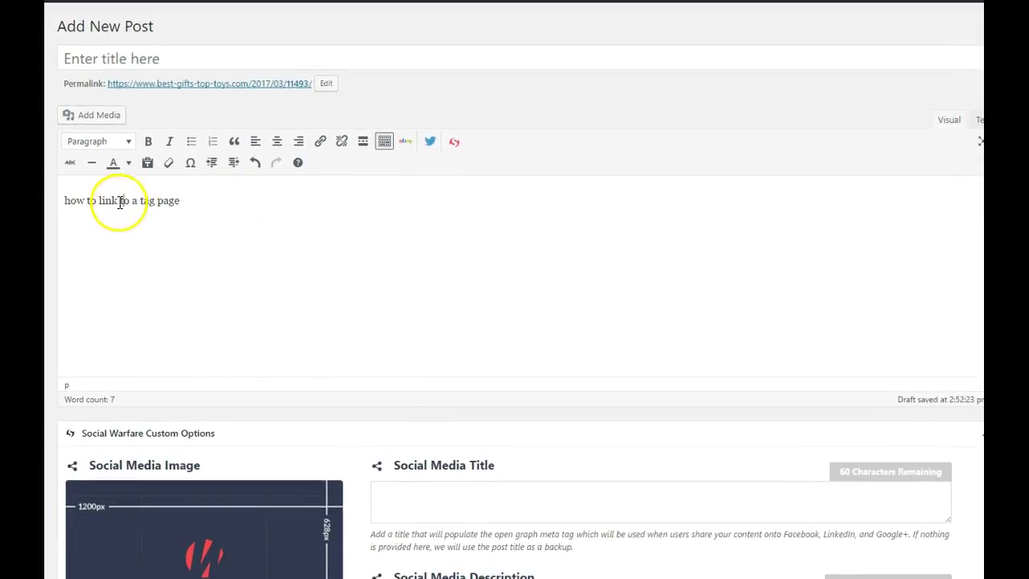
drag(66, 200, 182, 203)
click(319, 144)
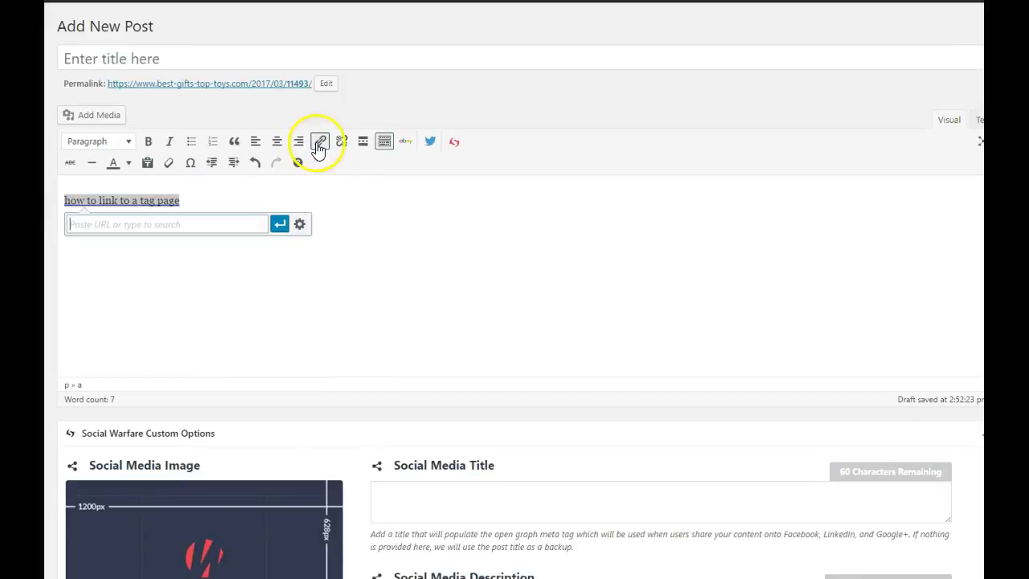
right_click(242, 228)
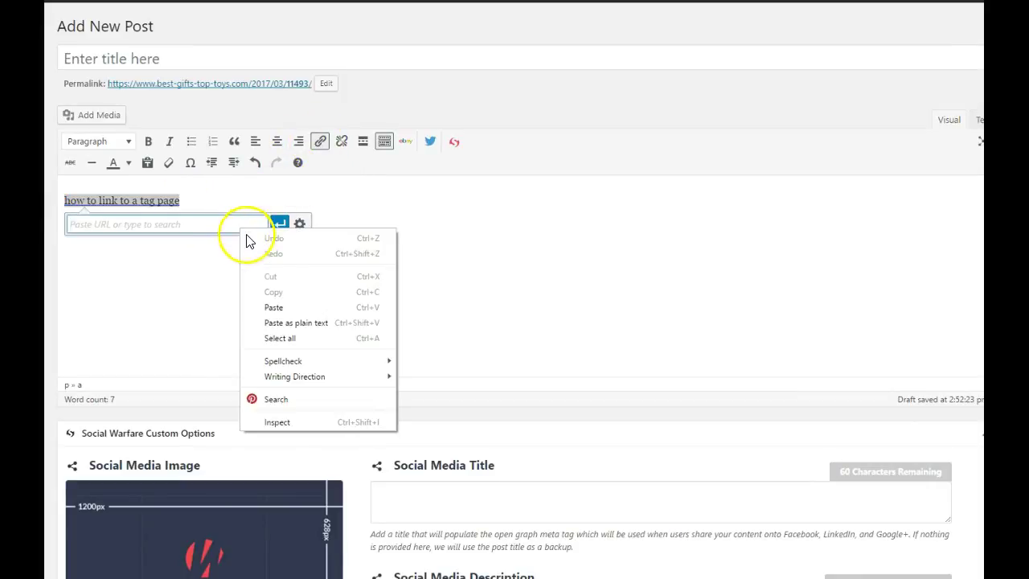
click(257, 308)
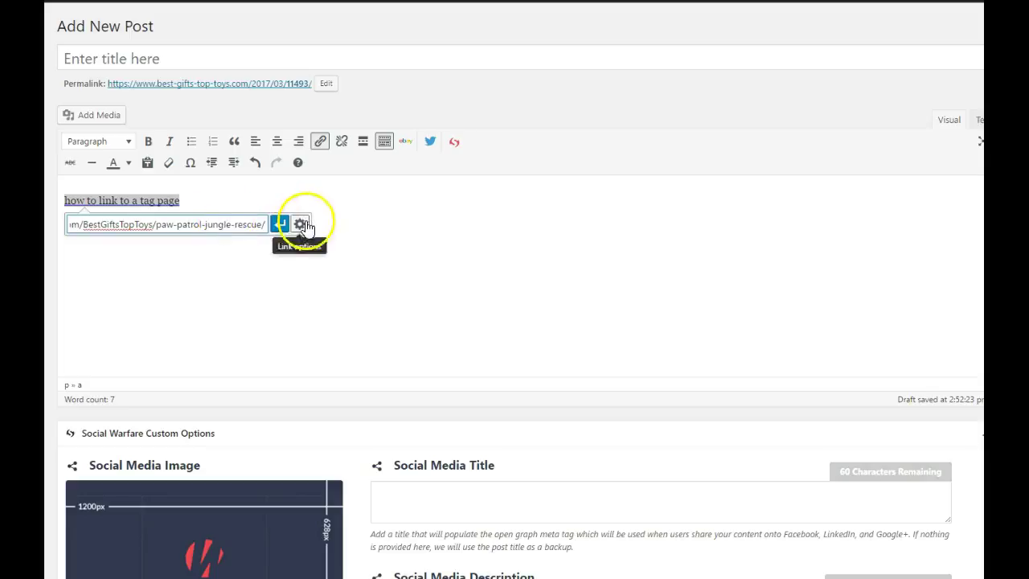
click(279, 224)
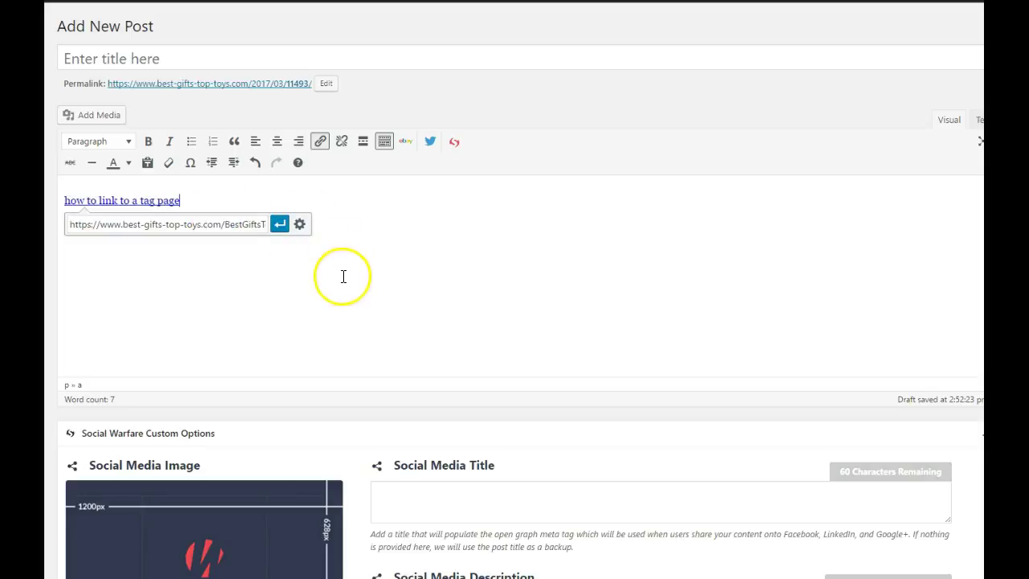
Set the link to open in a new tab, update it, and preview the draft.
click(300, 226)
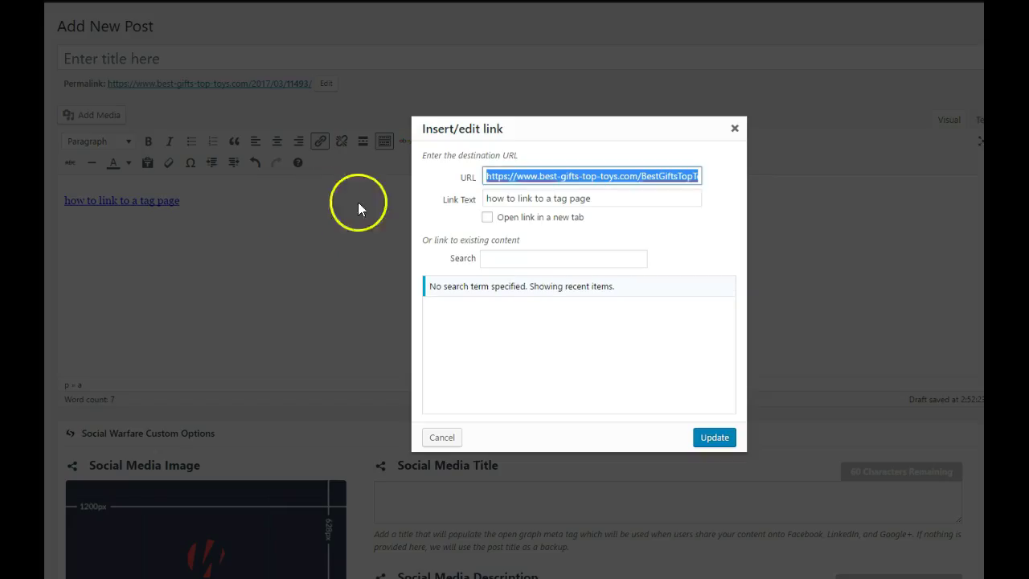
click(487, 217)
click(715, 437)
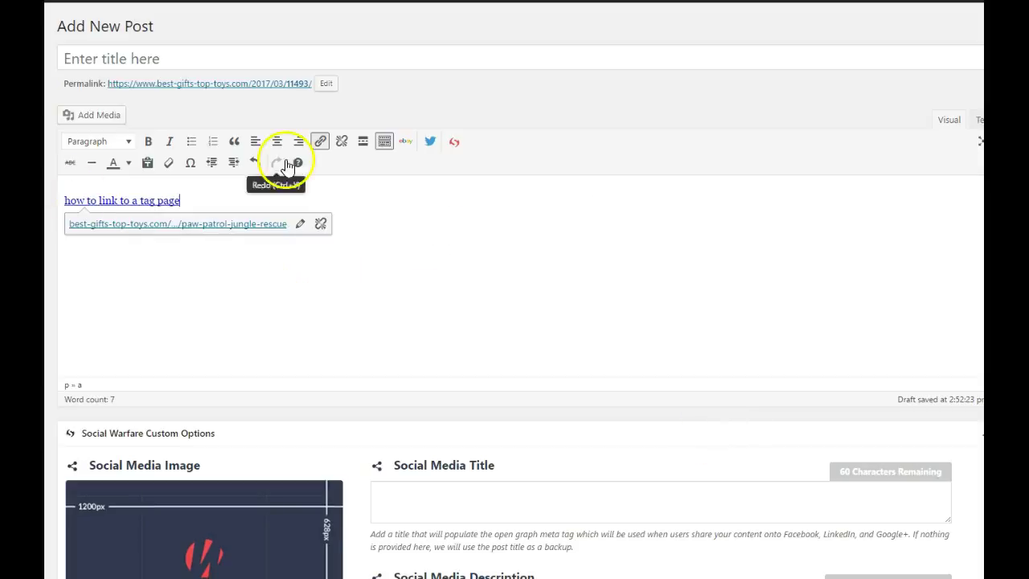
click(435, 0)
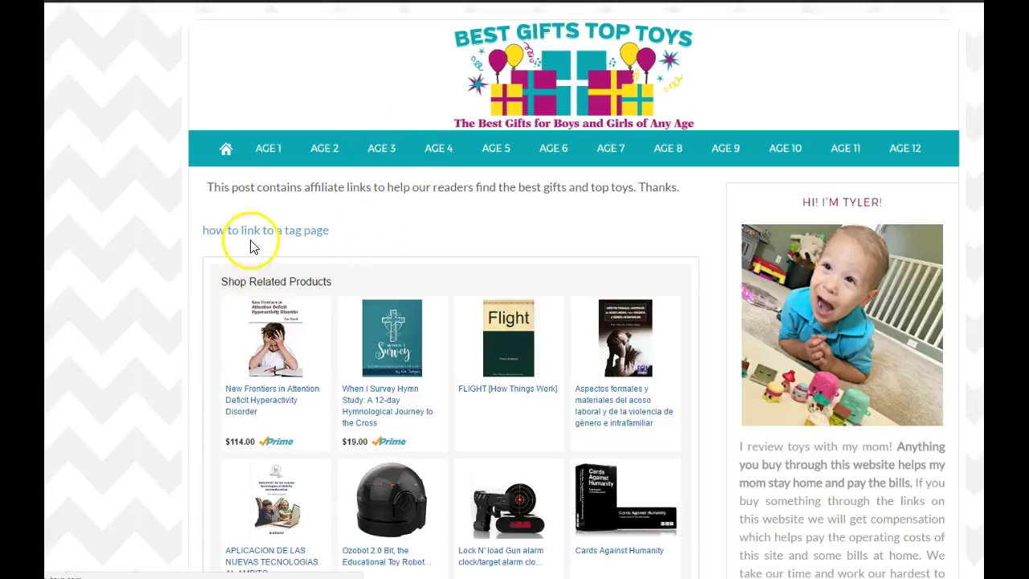
Follow the preview's 'how to link to a tag page' link and scroll the paw-patrol-jungle-rescue tag archive.
right_click(253, 238)
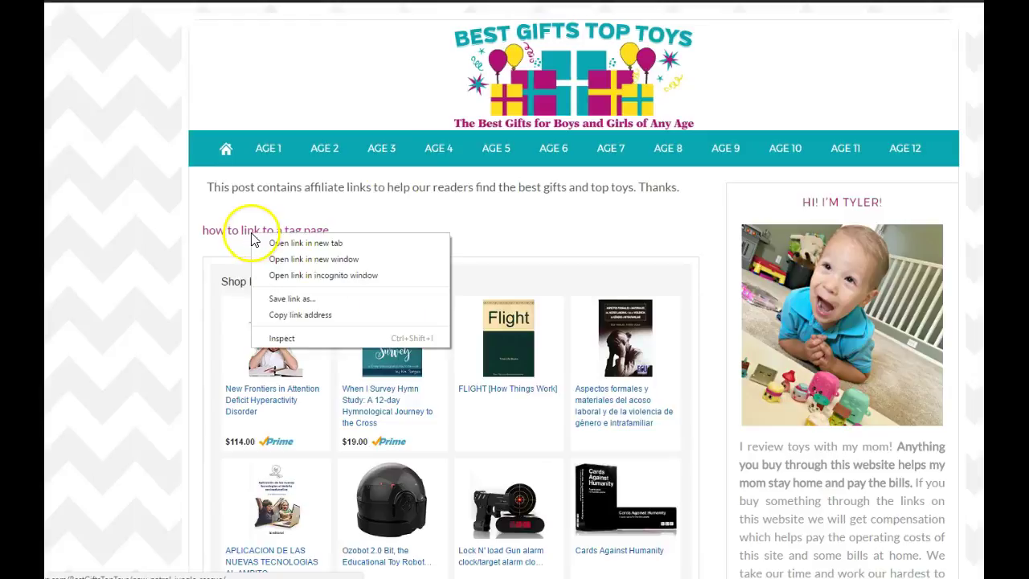
click(261, 243)
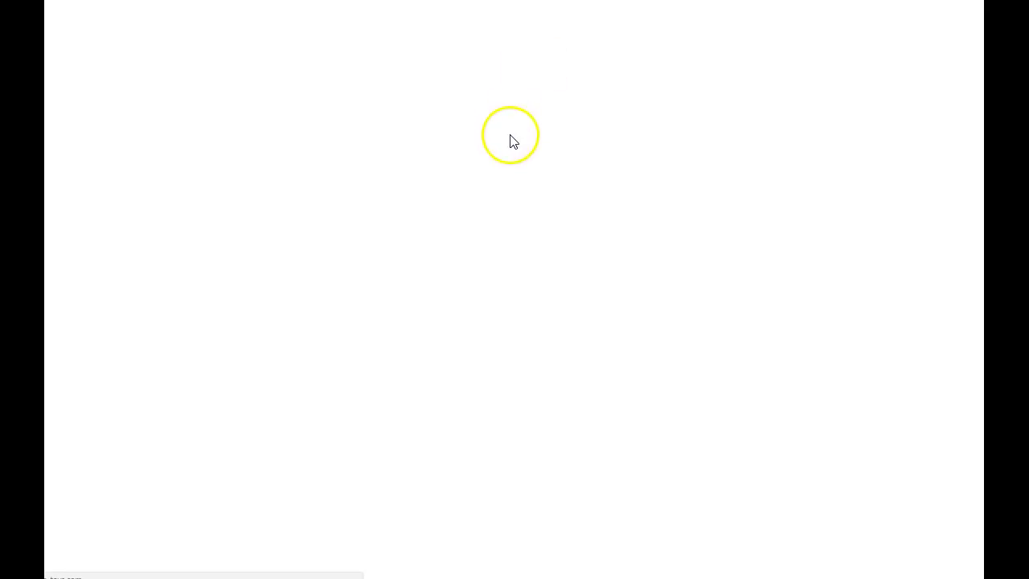
scroll(510, 287, down, 5)
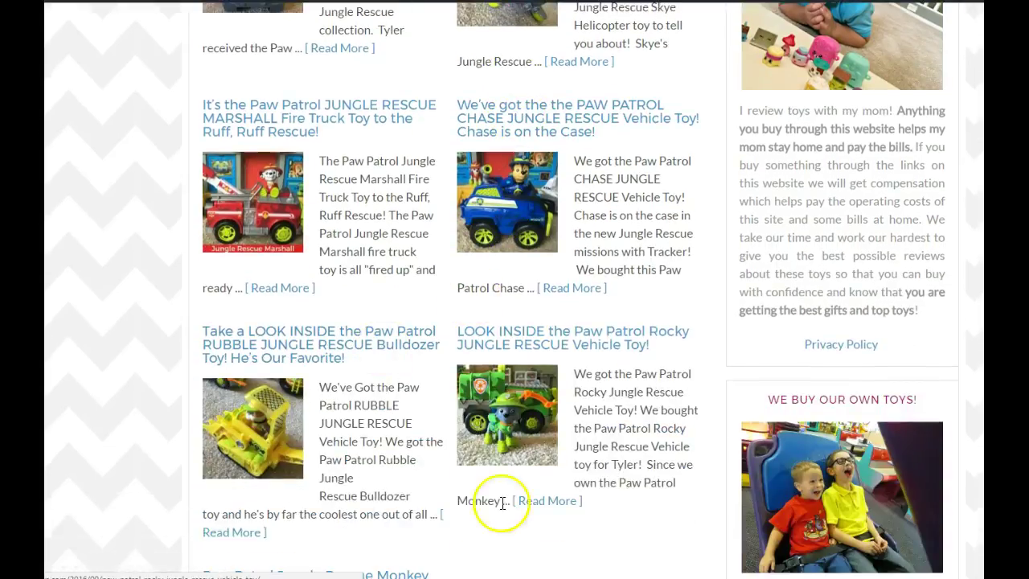
scroll(556, 539, down, 2)
scroll(568, 488, up, 6)
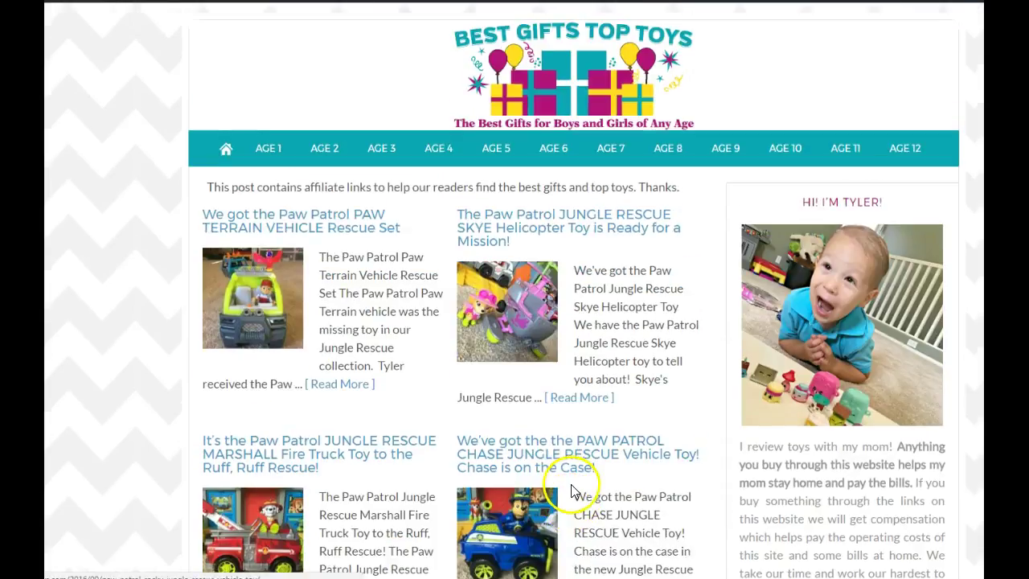